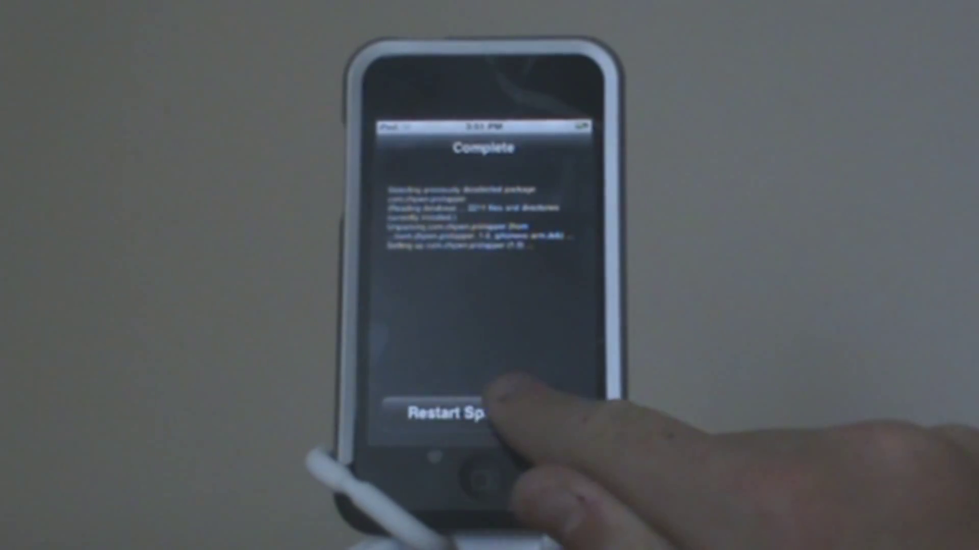
- Restart SpringBoard after the ProTapper install so the tweak loads
click(489, 414)
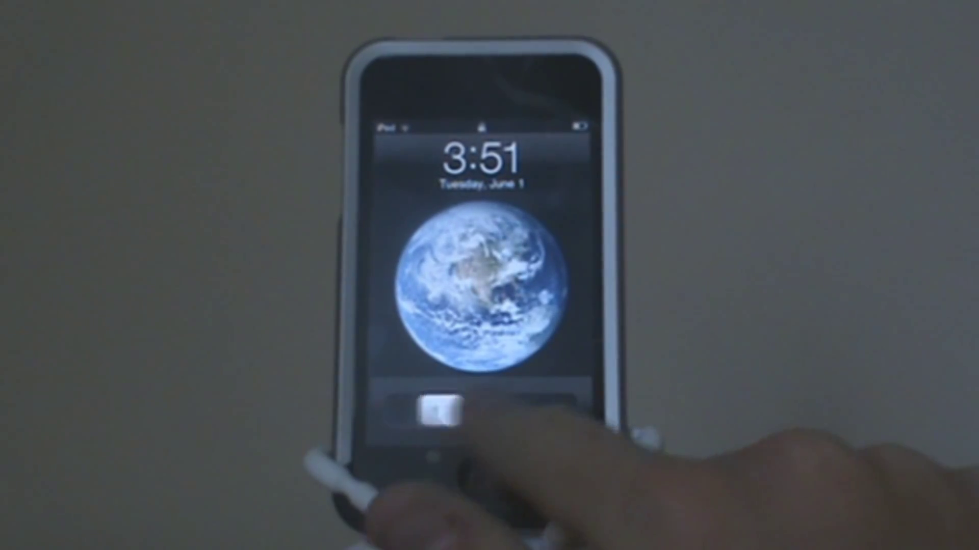
- Slide to unlock the iPod at the lock screen
drag(405, 410, 551, 410)
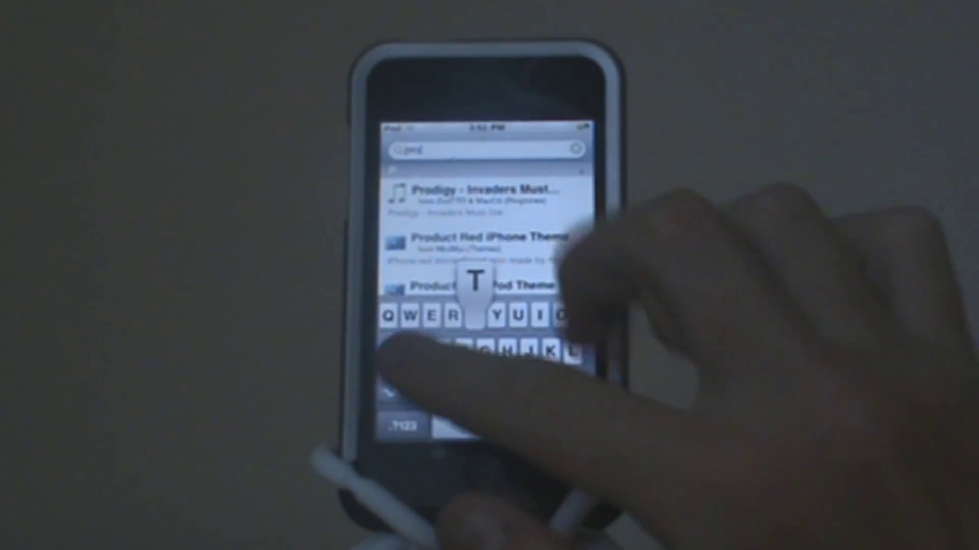
text(ta)
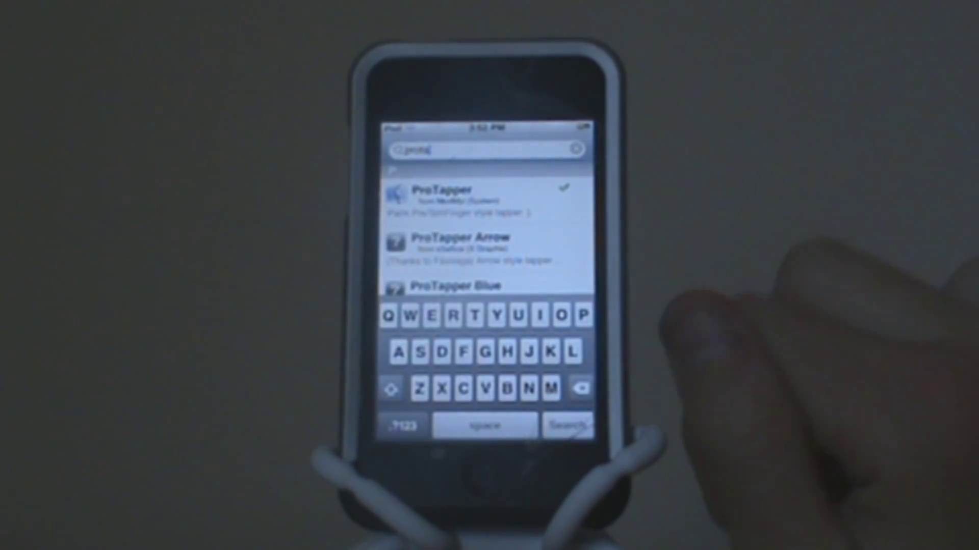
- Install ProTapper Blue from the 'prota' search results, then restart SpringBoard
click(569, 426)
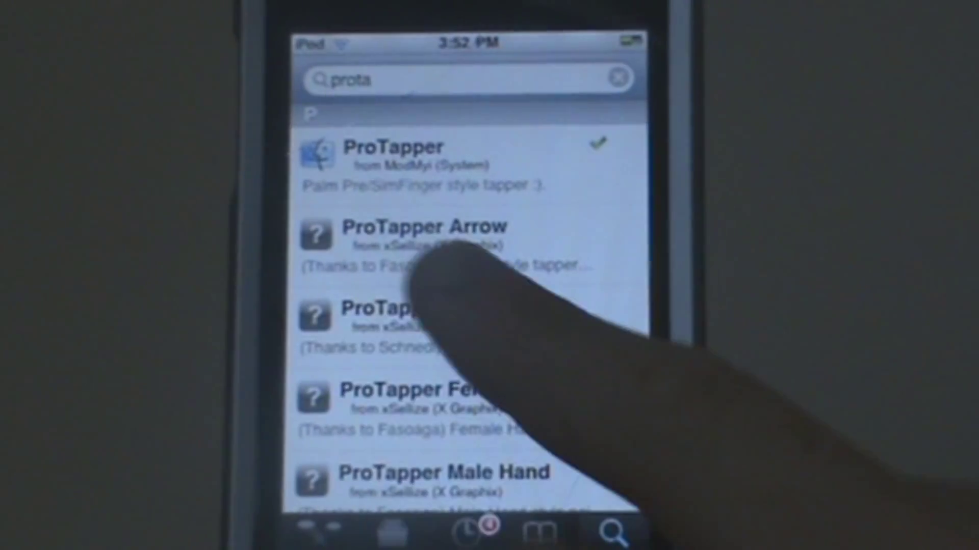
click(419, 322)
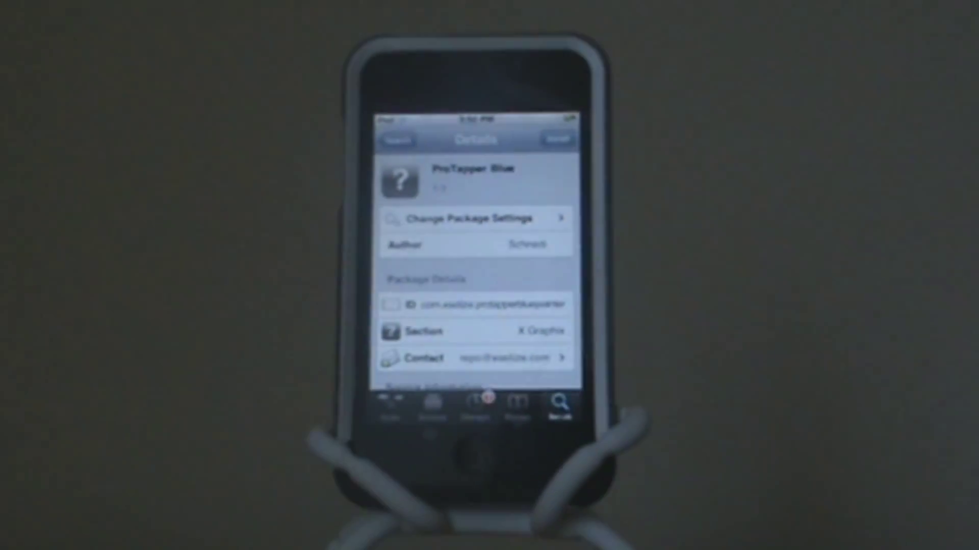
click(558, 144)
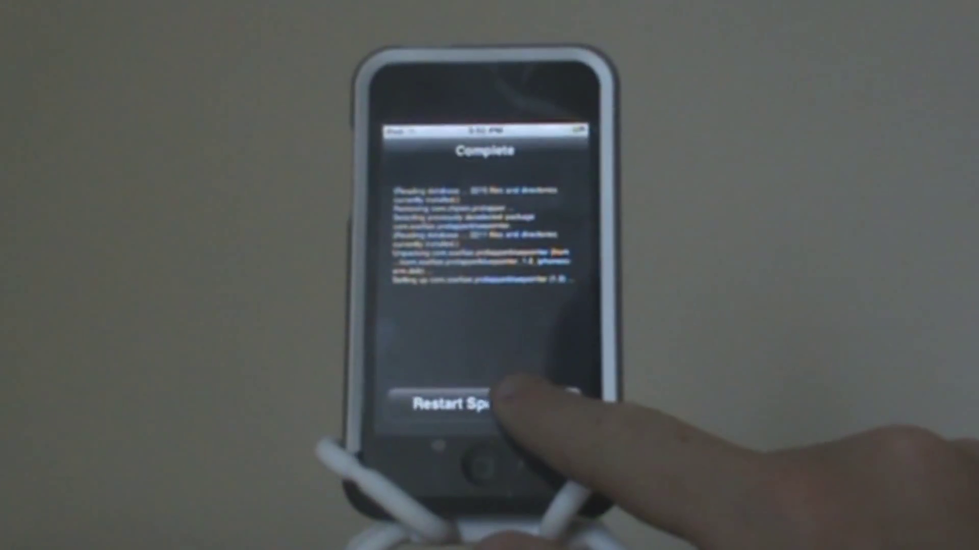
click(512, 405)
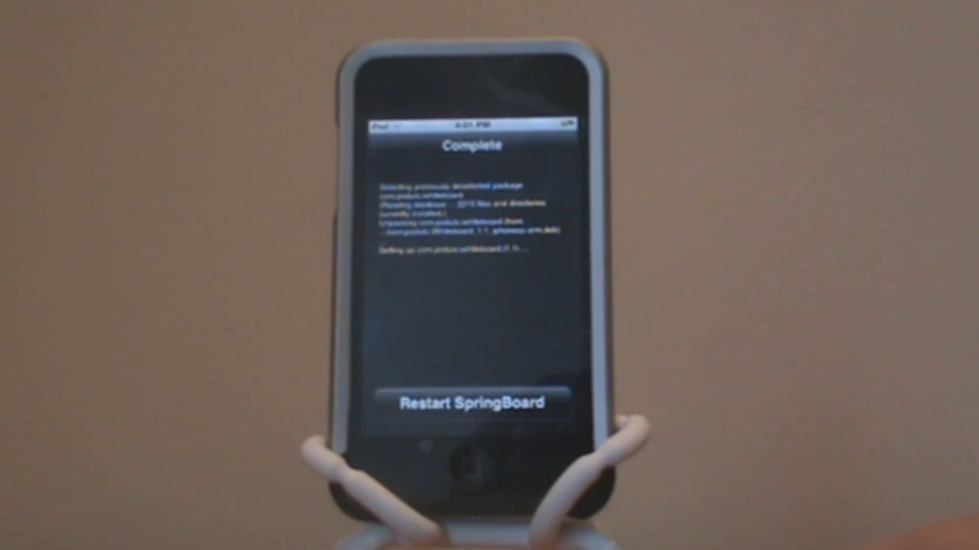
- Restart SpringBoard from the Complete screen so iWhiteboard loads
click(505, 403)
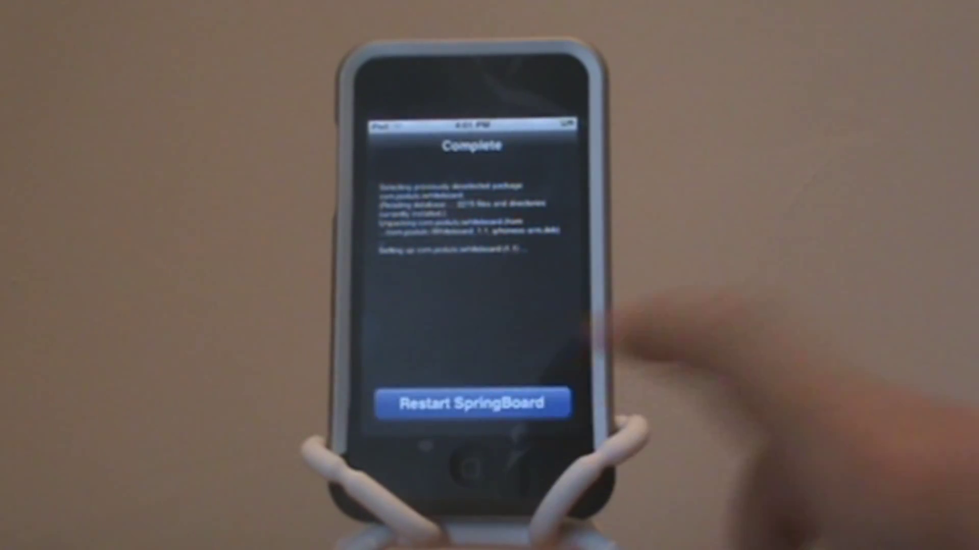